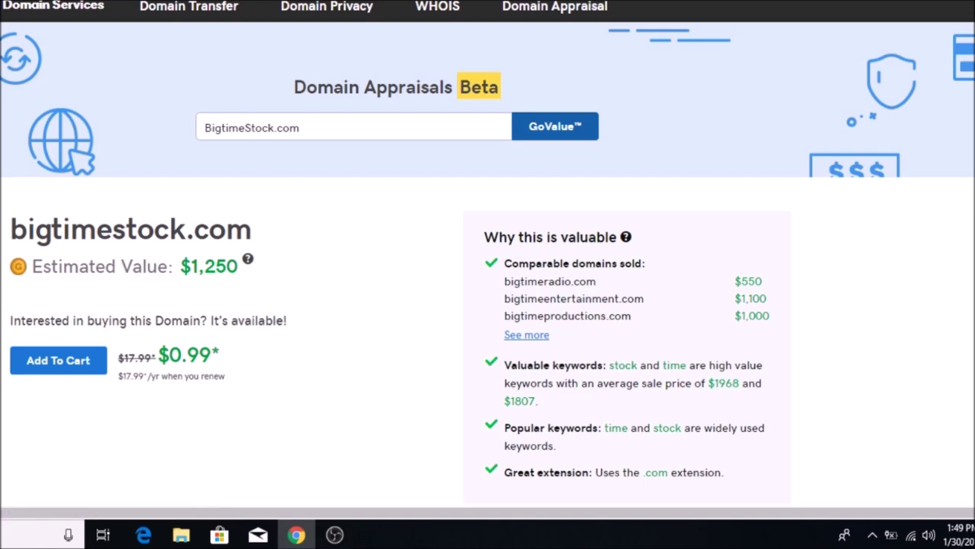
Close the BigtimeStock.com registration options on the domain search page and search for available domains containing "car"
key(ctrl+Tab)
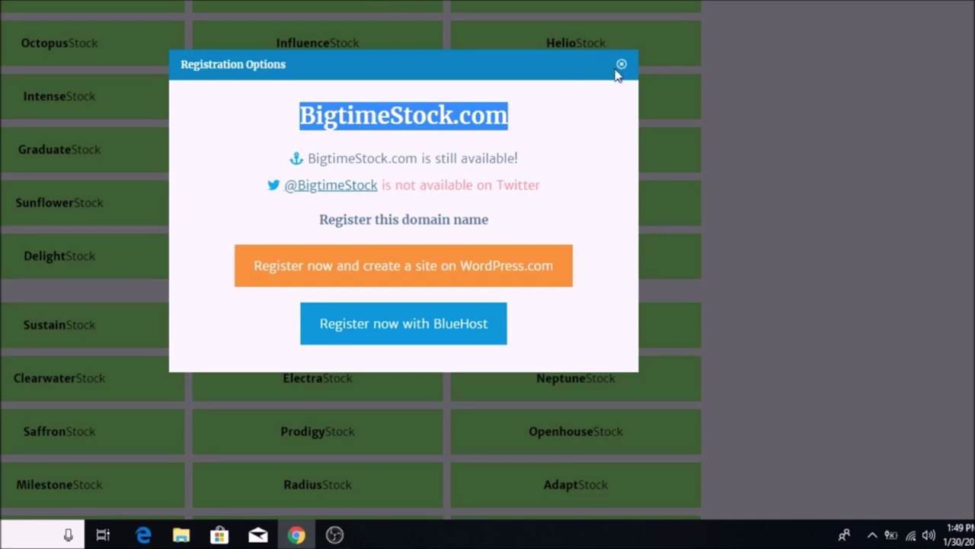
click(622, 67)
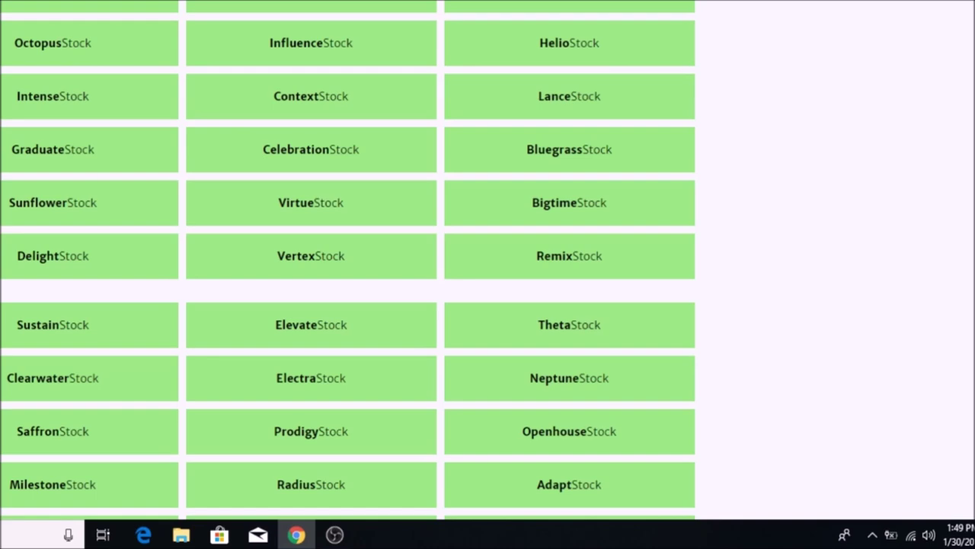
scroll(348, 261, up, 11)
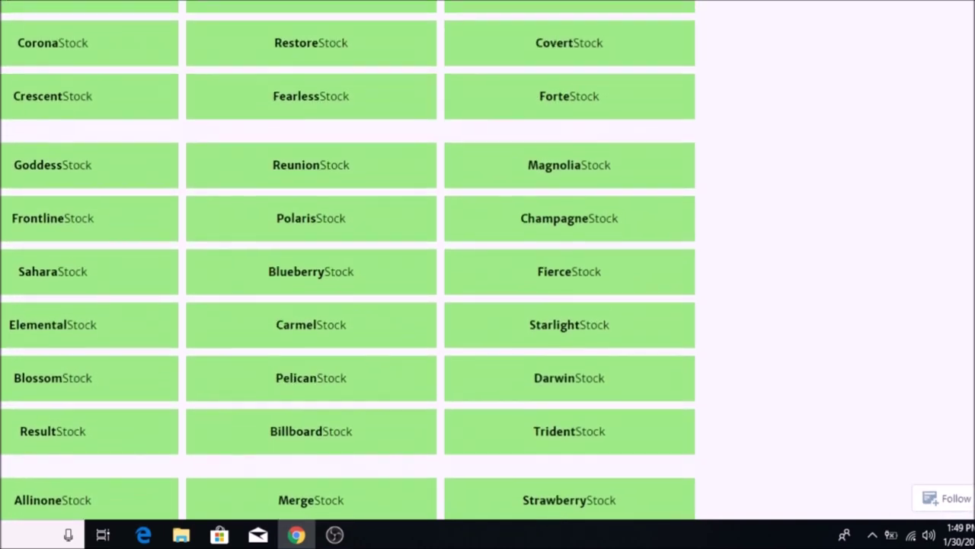
scroll(347, 260, up, 10)
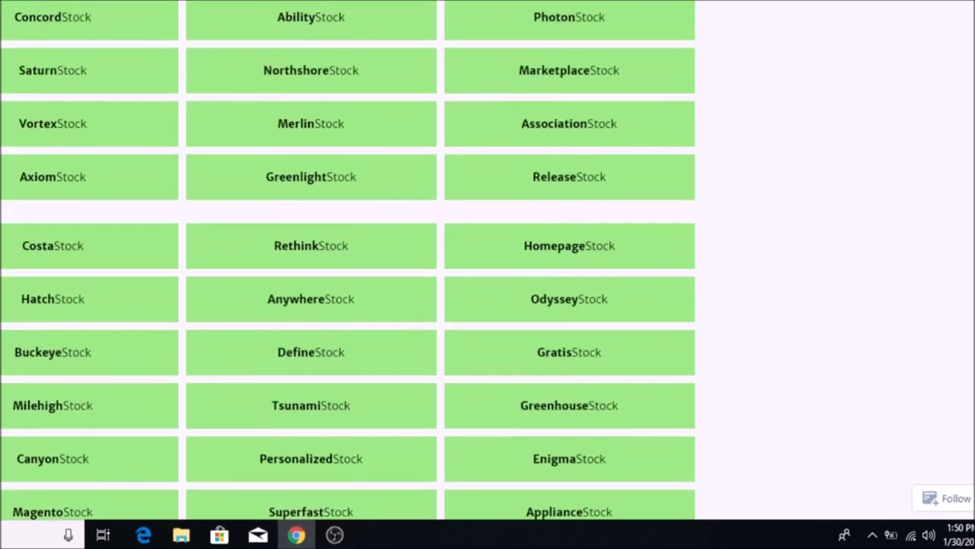
scroll(348, 262, up, 8)
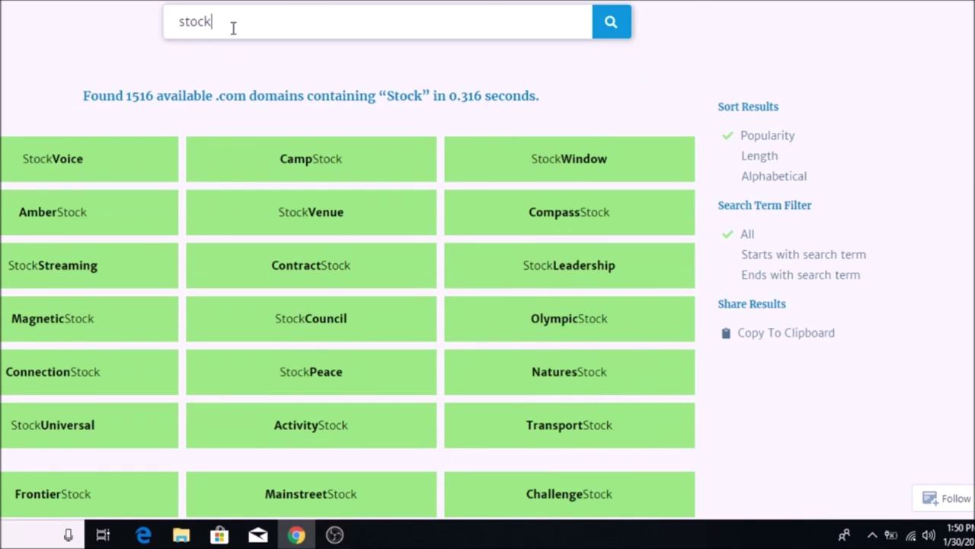
key(BackSpace)
key(BackSpace)
key(BackSpace)
key(BackSpace)
key(BackSpace)
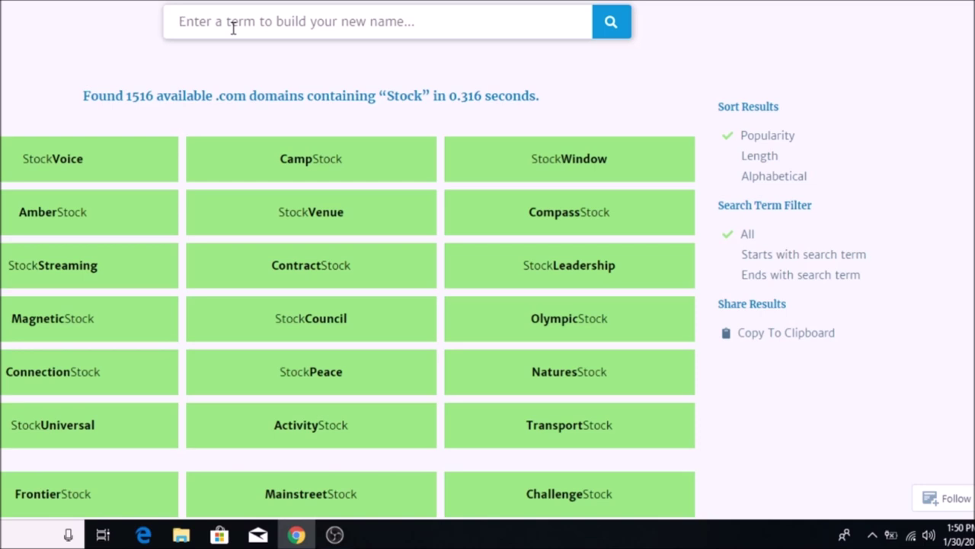
text(car)
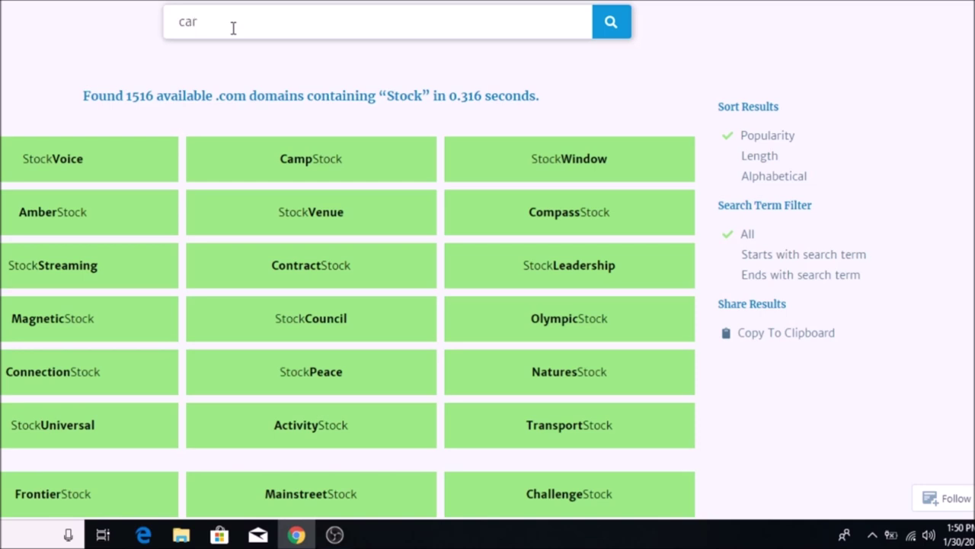
click(611, 29)
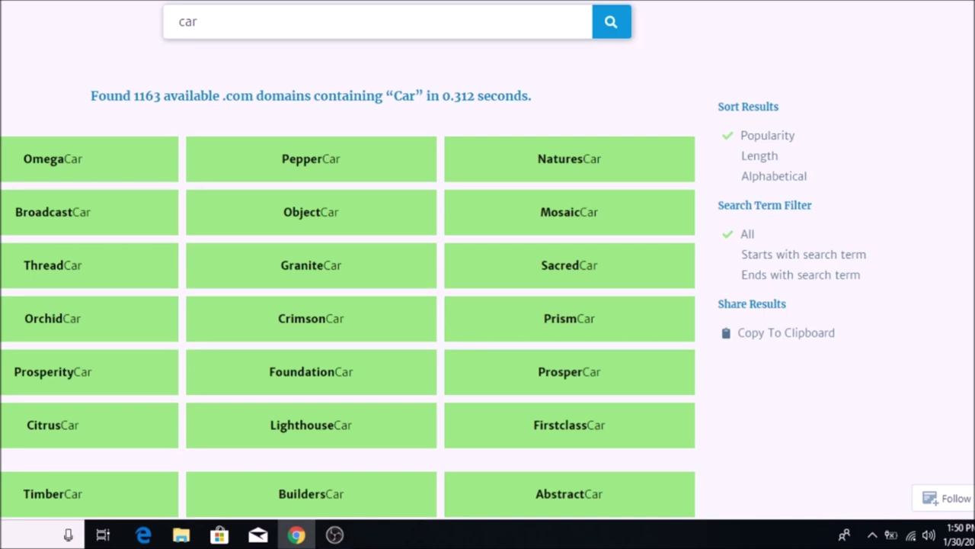
Look through the available "Car" domain names for a promising candidate to appraise
scroll(433, 260, down, 3)
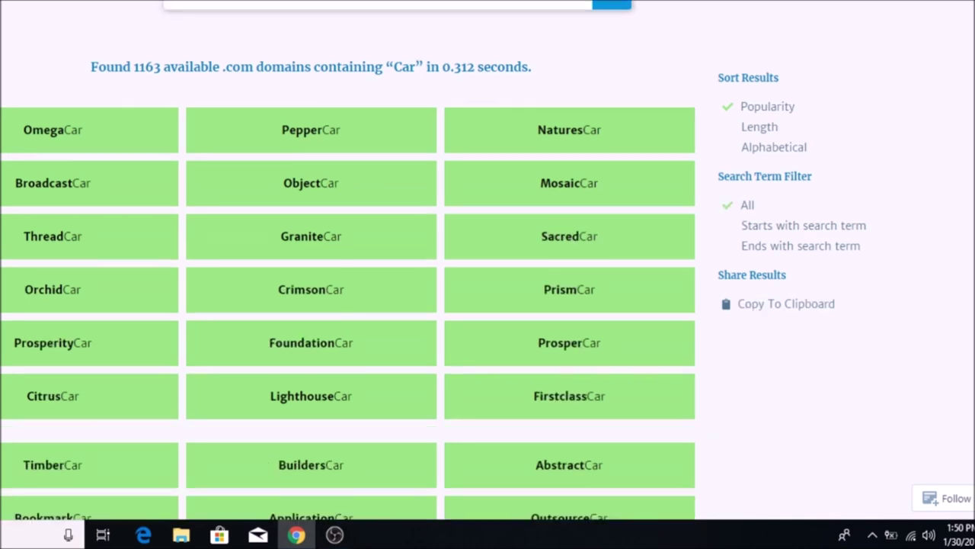
scroll(434, 261, down, 2)
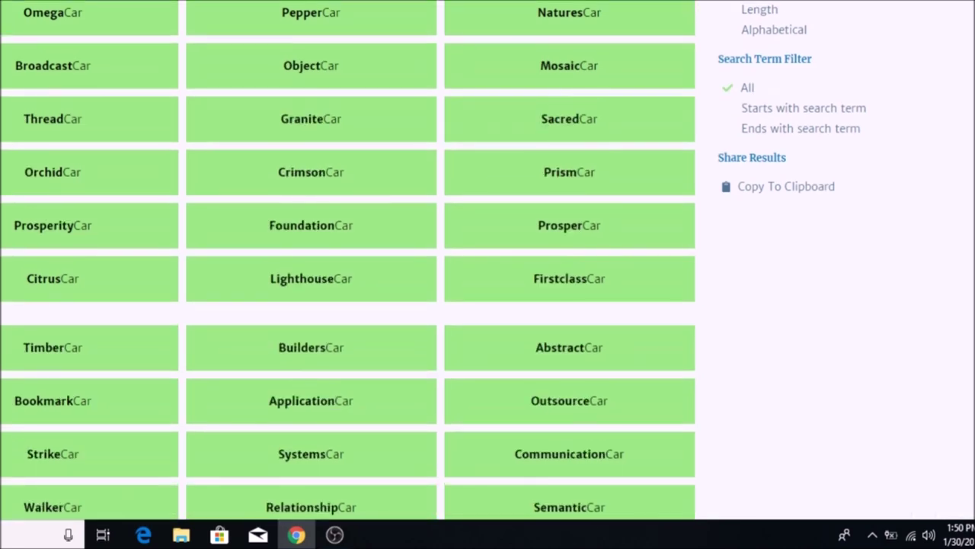
scroll(433, 260, down, 4)
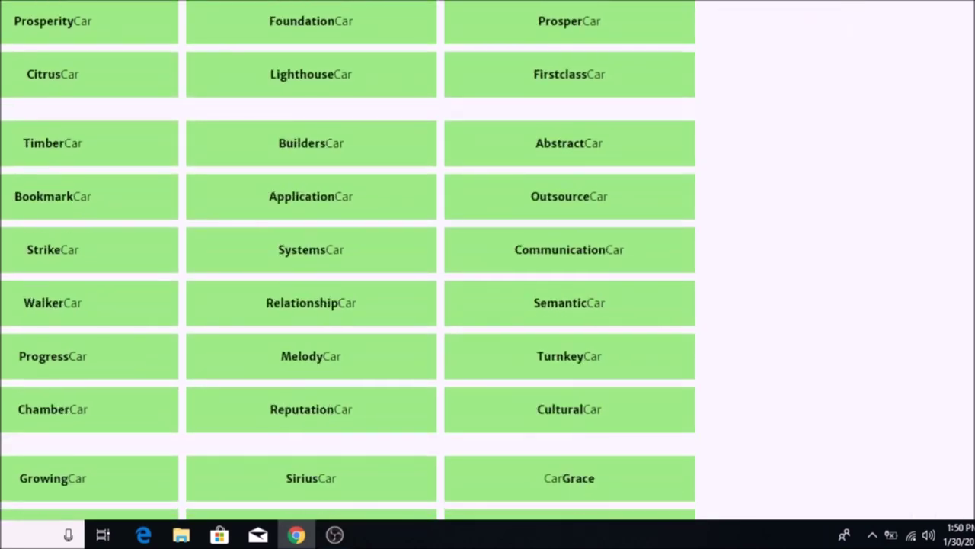
scroll(434, 261, down, 2)
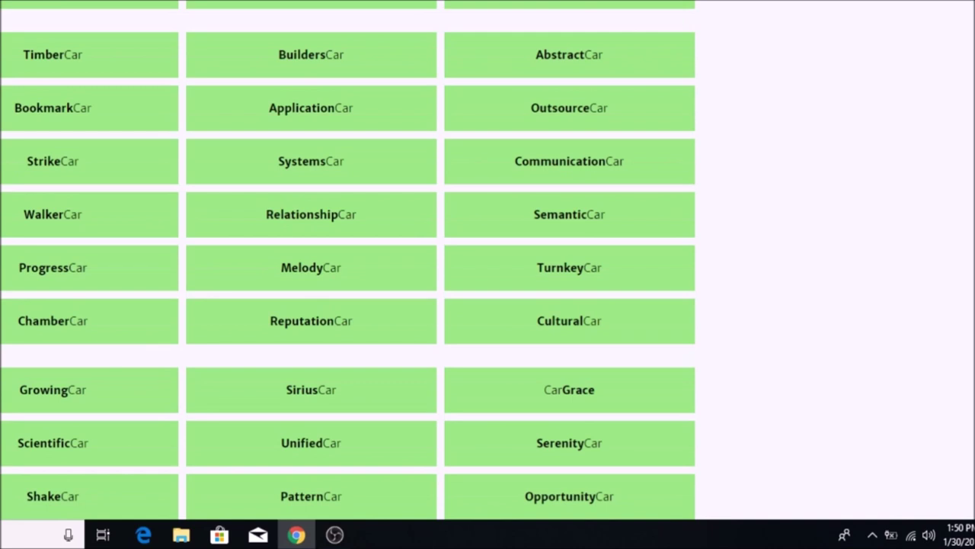
scroll(434, 261, down, 2)
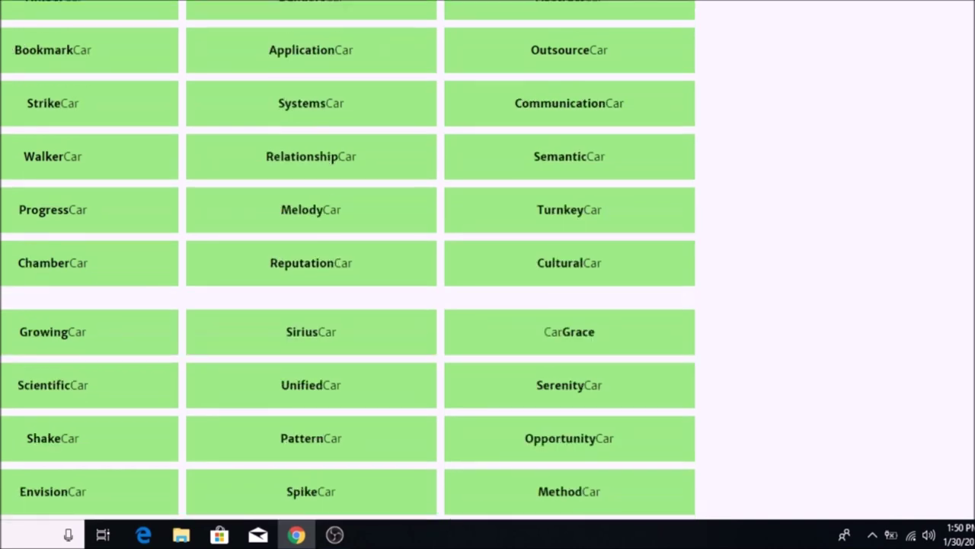
scroll(434, 261, down, 2)
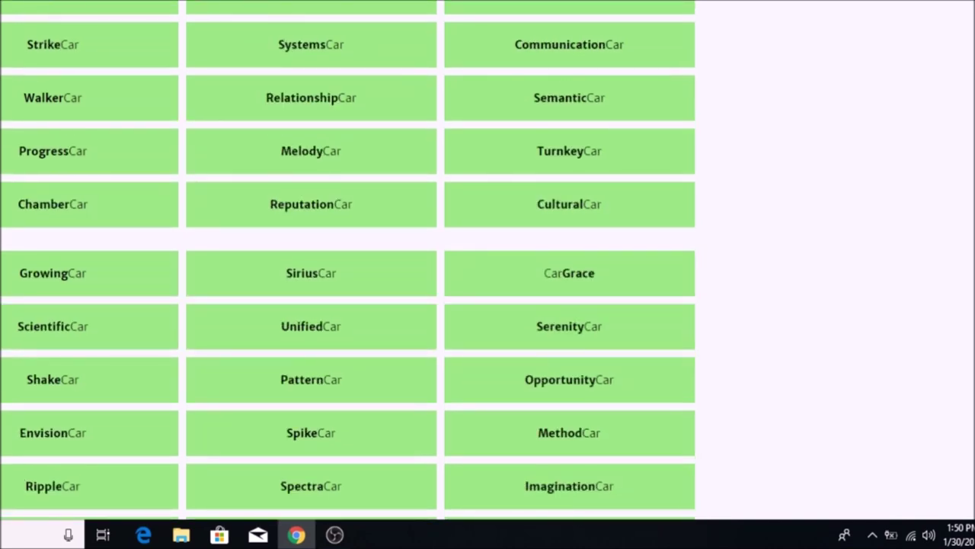
scroll(434, 261, down, 1)
scroll(348, 264, down, 2)
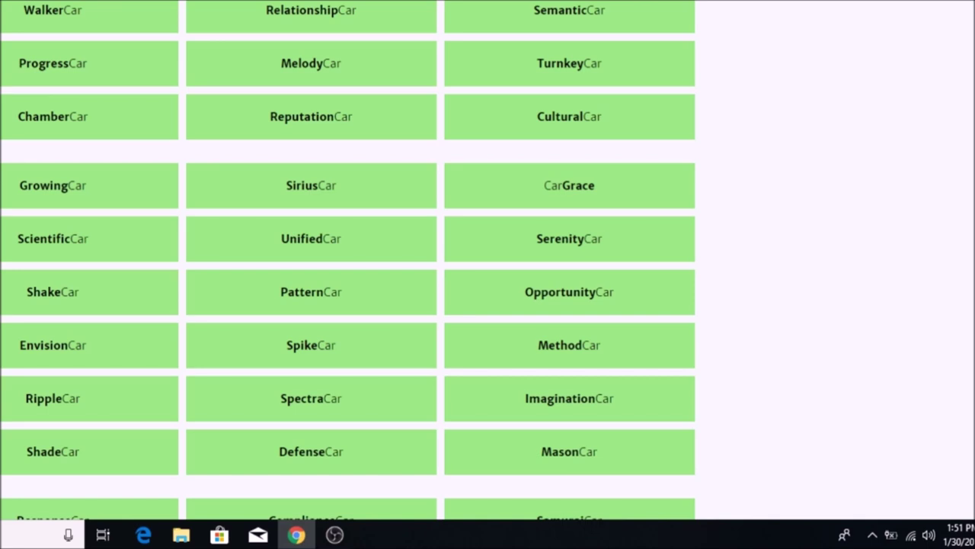
scroll(348, 260, down, 2)
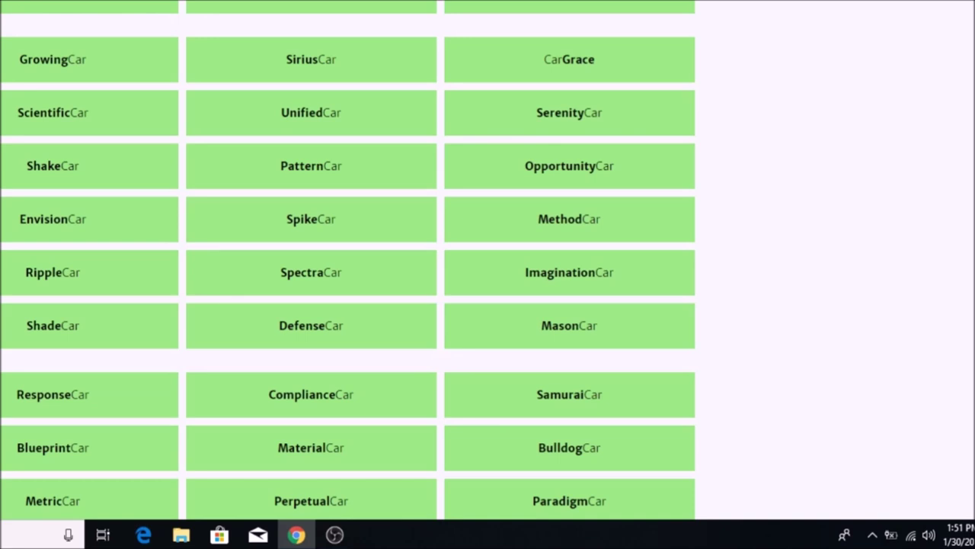
scroll(348, 260, down, 1)
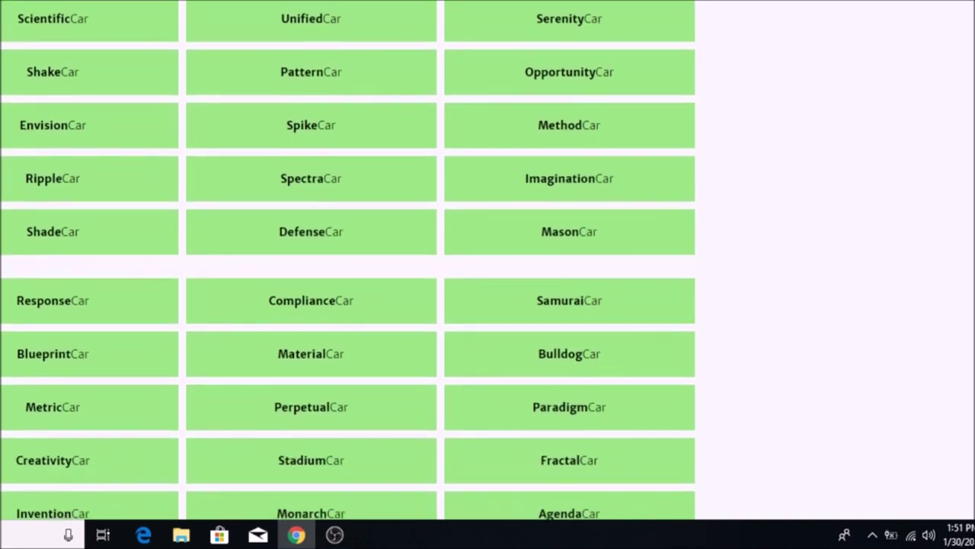
scroll(348, 264, down, 2)
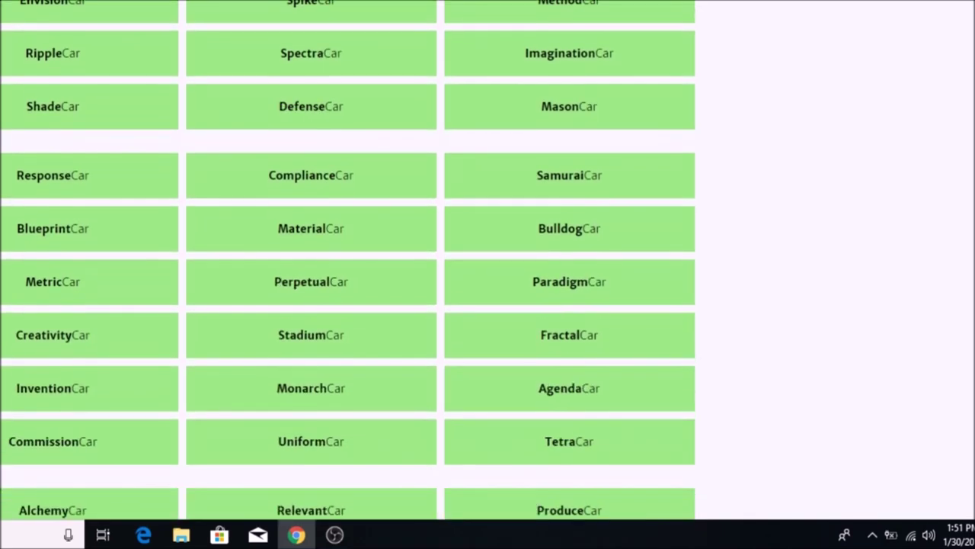
scroll(348, 259, down, 2)
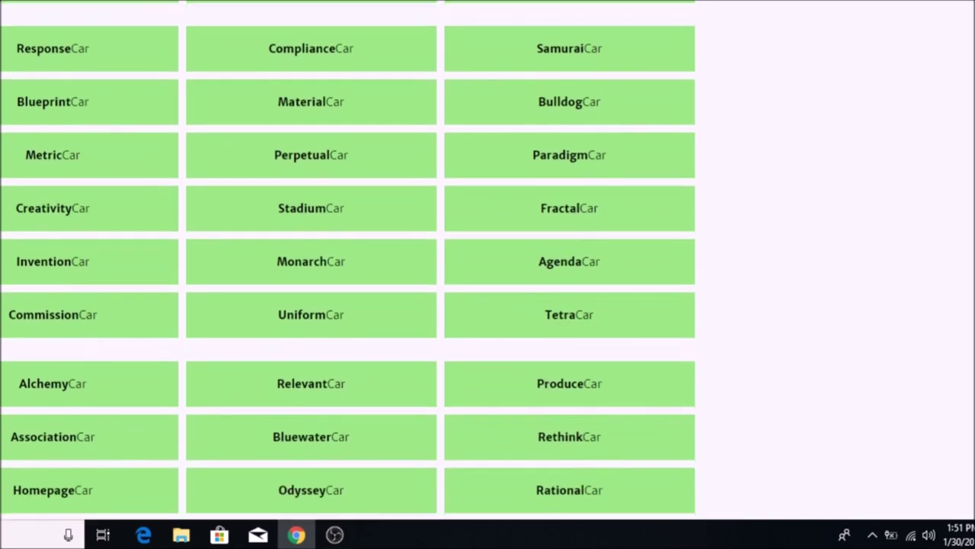
scroll(348, 260, down, 2)
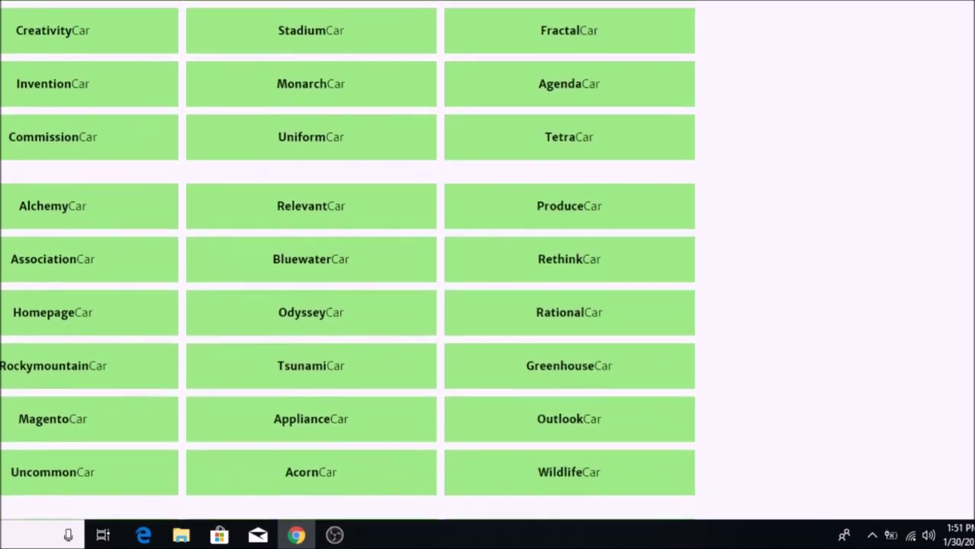
scroll(348, 261, down, 1)
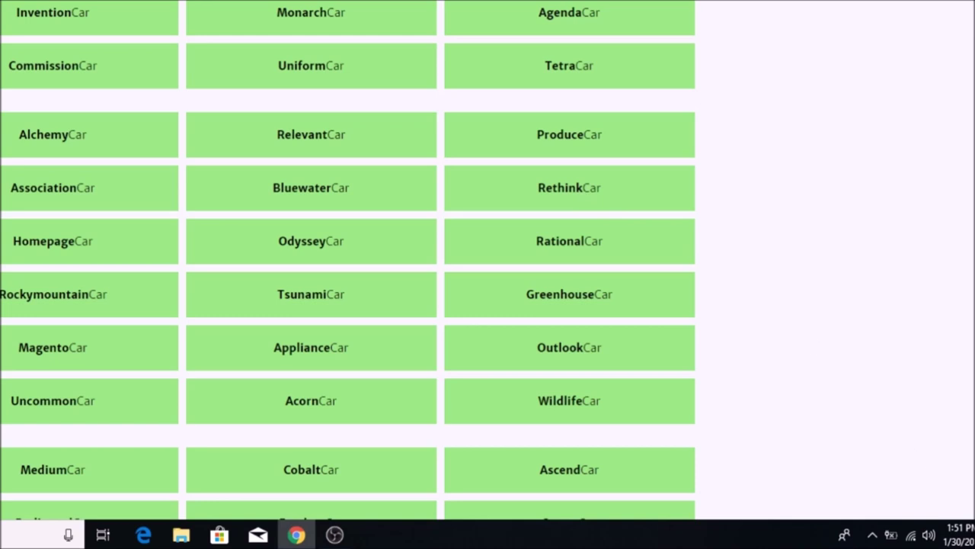
scroll(348, 261, down, 3)
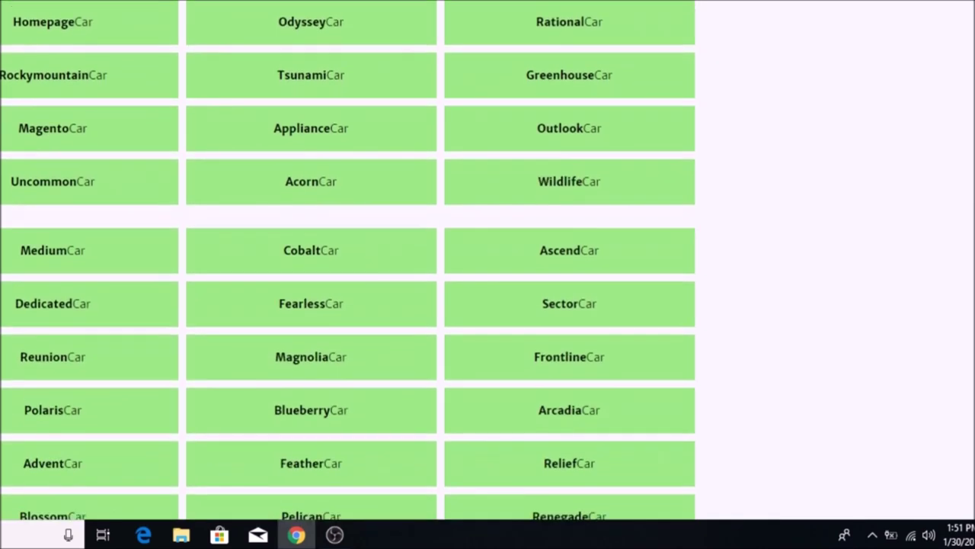
scroll(348, 261, down, 2)
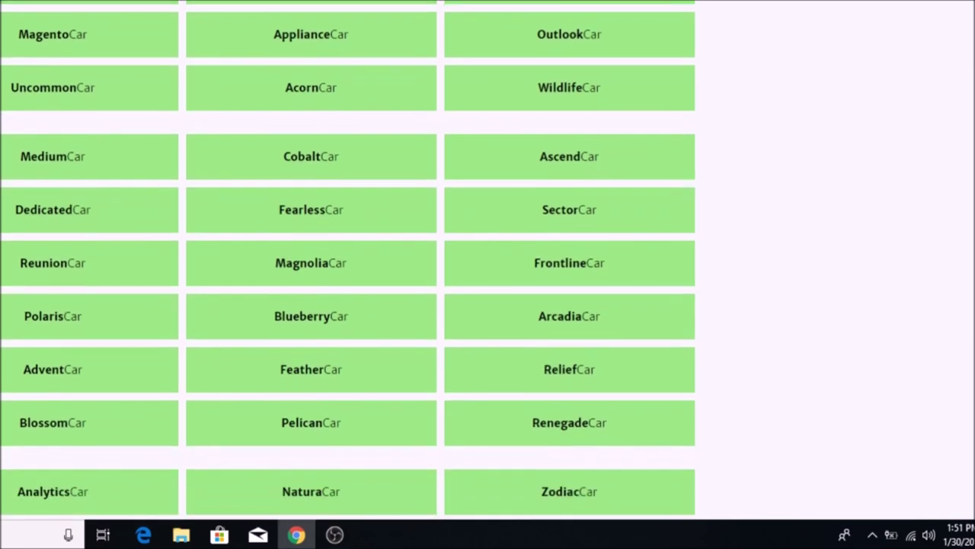
scroll(348, 261, down, 2)
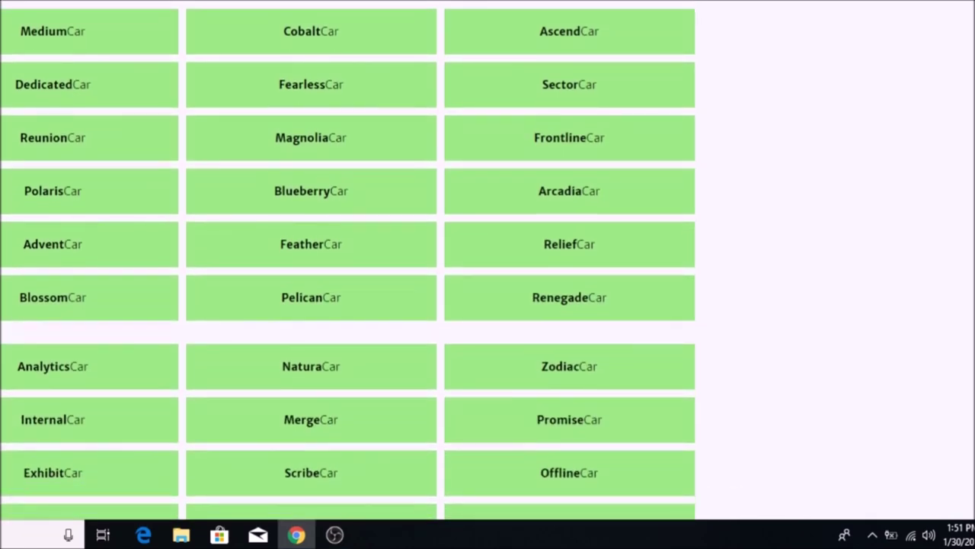
scroll(348, 261, down, 3)
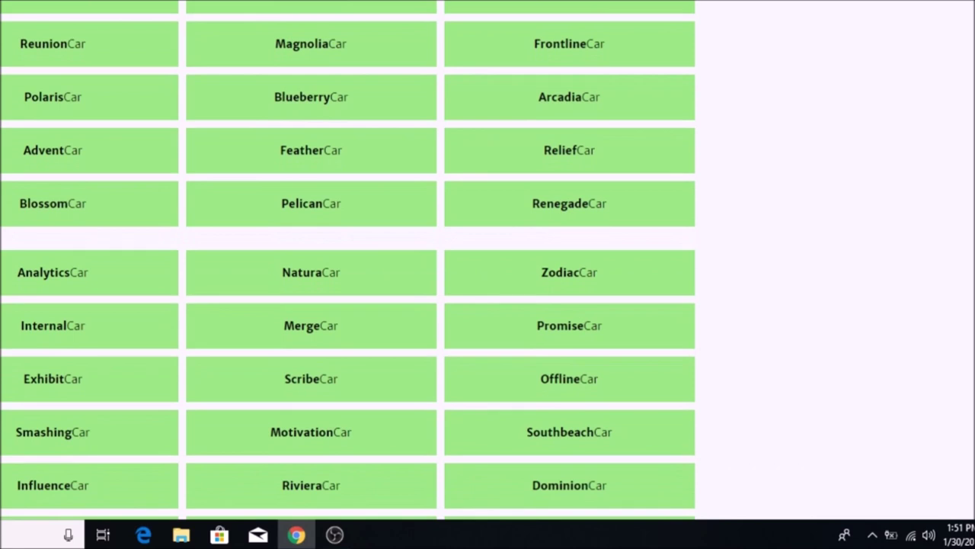
scroll(348, 260, down, 5)
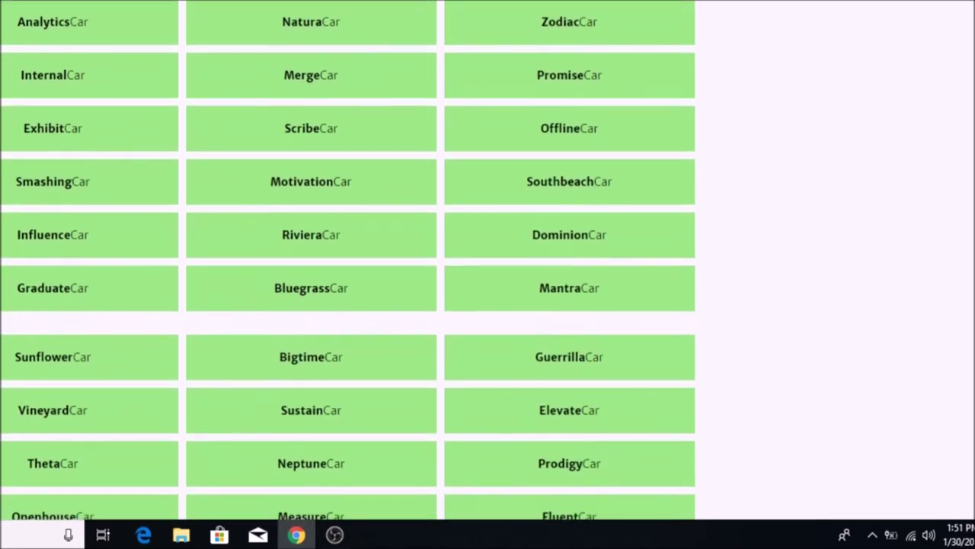
scroll(349, 261, down, 3)
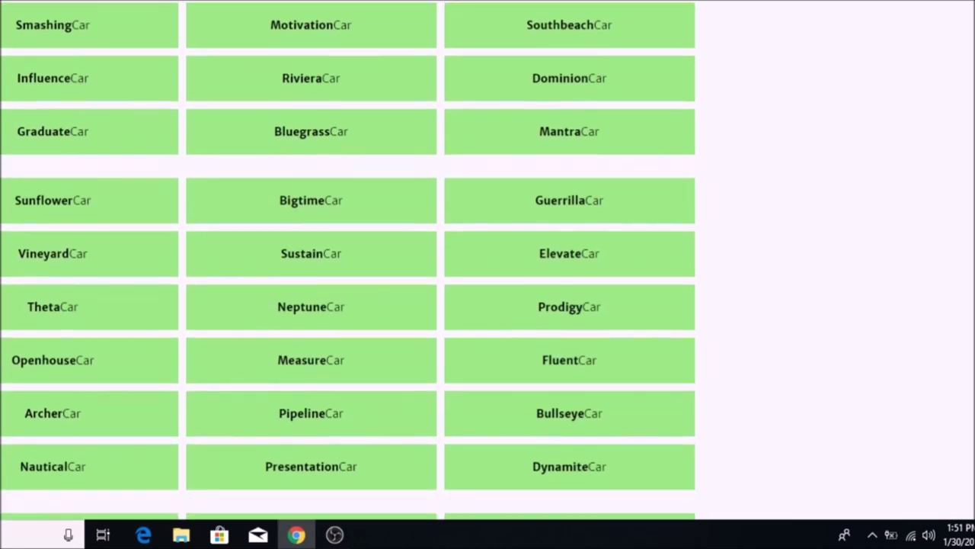
scroll(348, 260, down, 3)
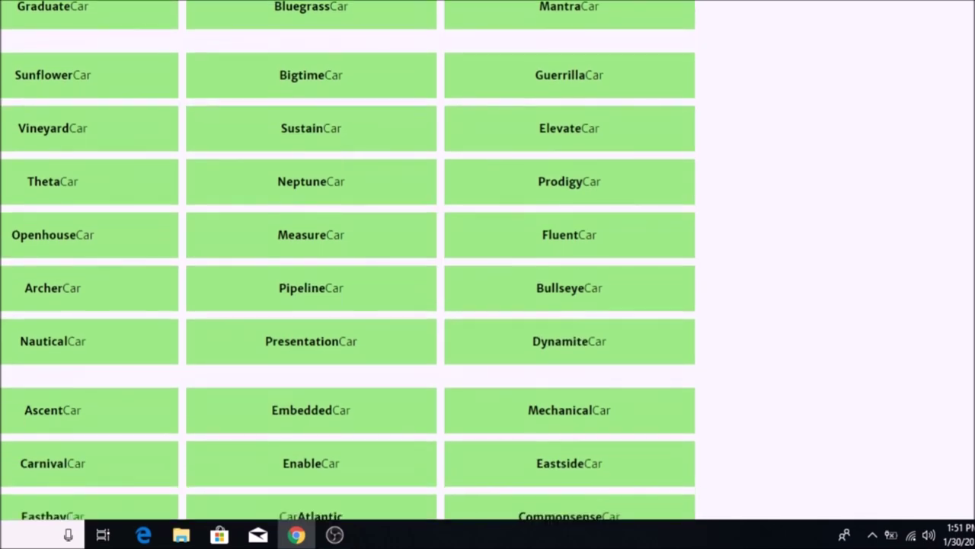
scroll(349, 261, down, 4)
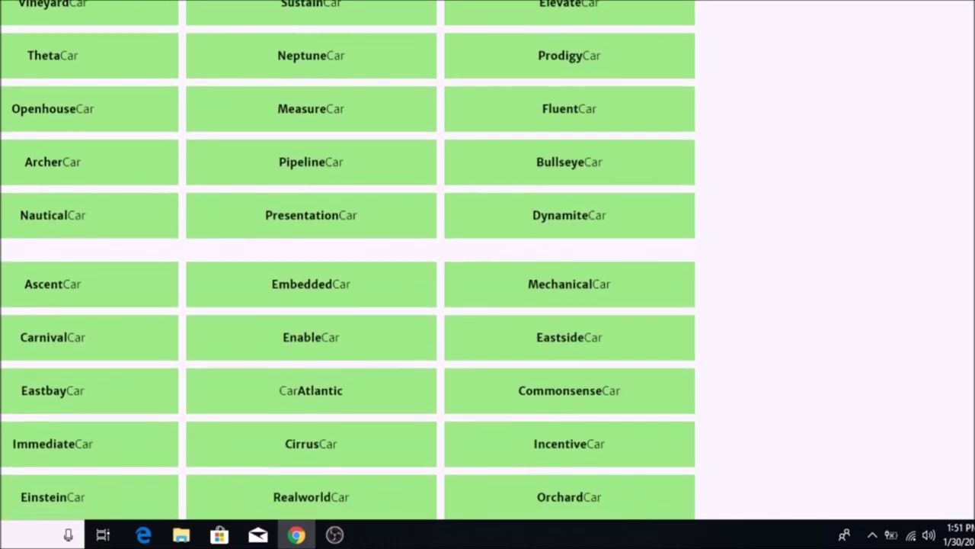
scroll(348, 260, down, 4)
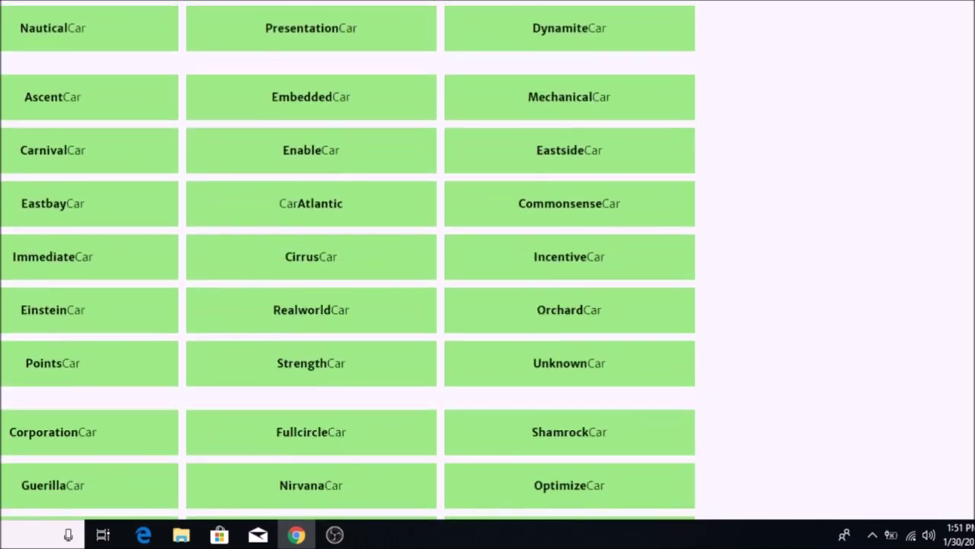
scroll(349, 260, down, 3)
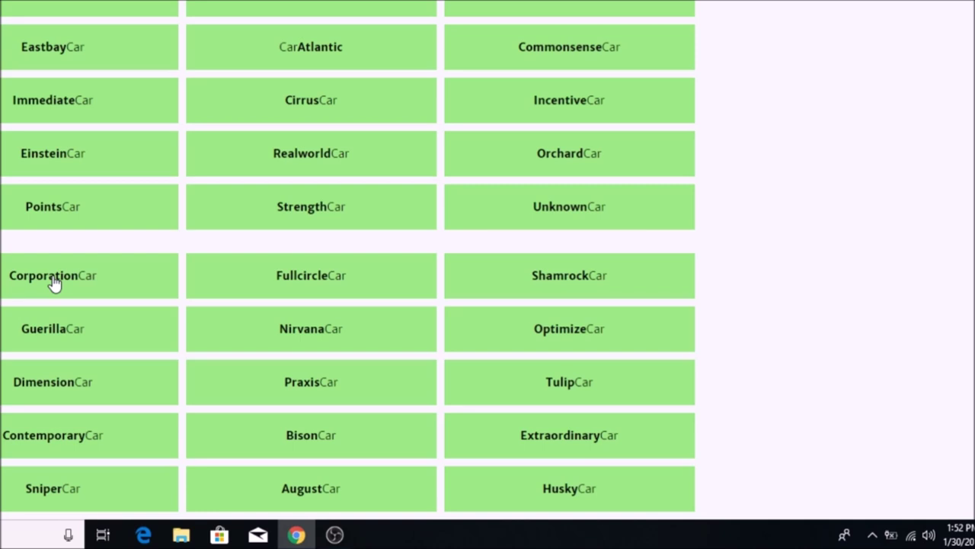
Open the registration options for CorporationCar and copy the full domain name CorporationCar.com
click(54, 282)
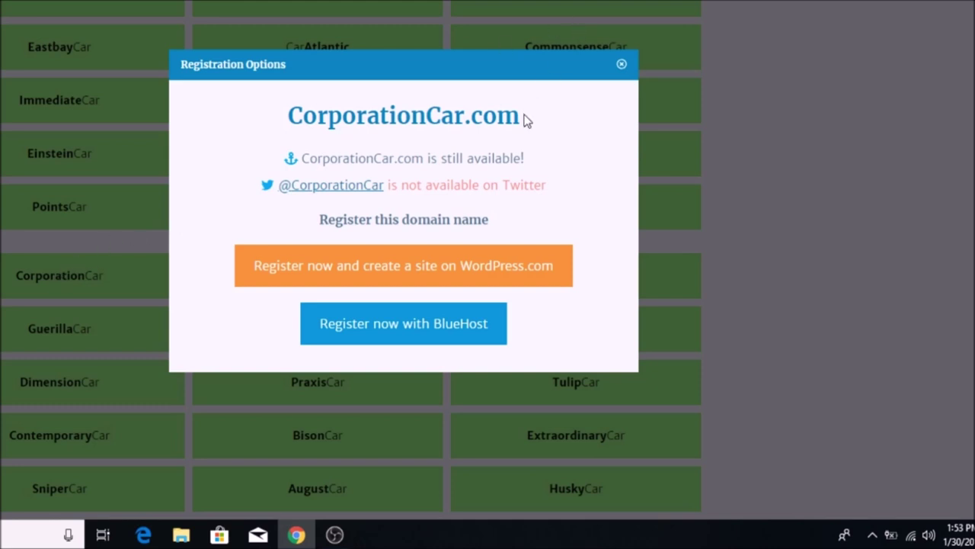
drag(460, 126, 295, 124)
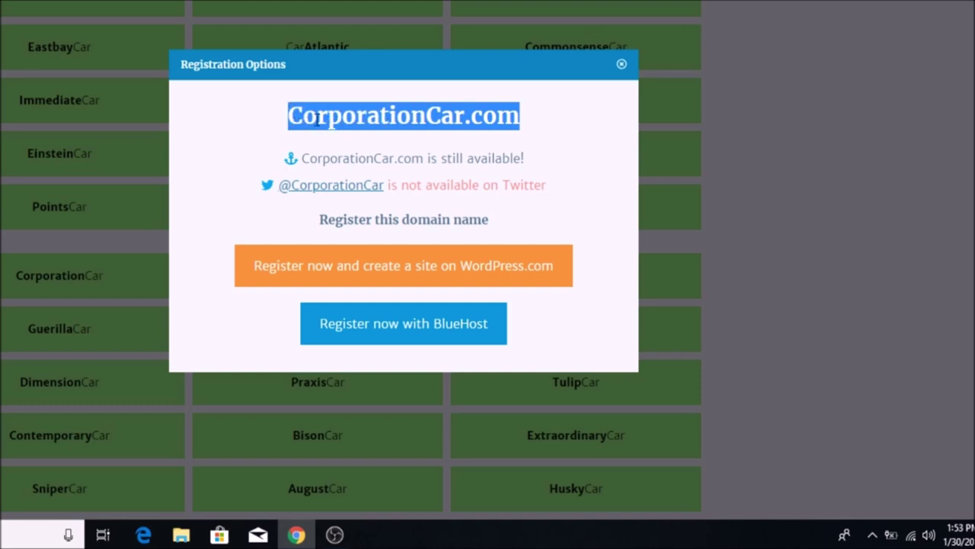
right_click(316, 120)
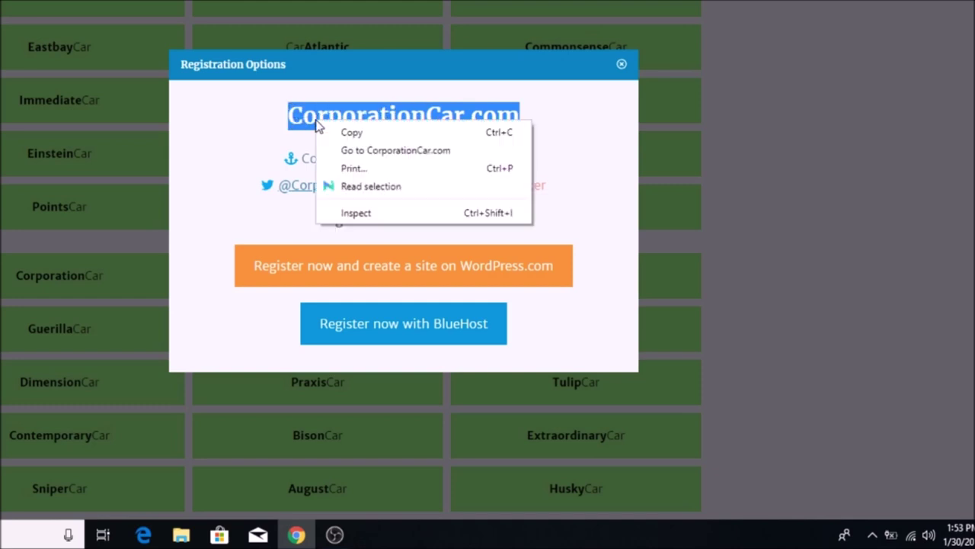
click(347, 133)
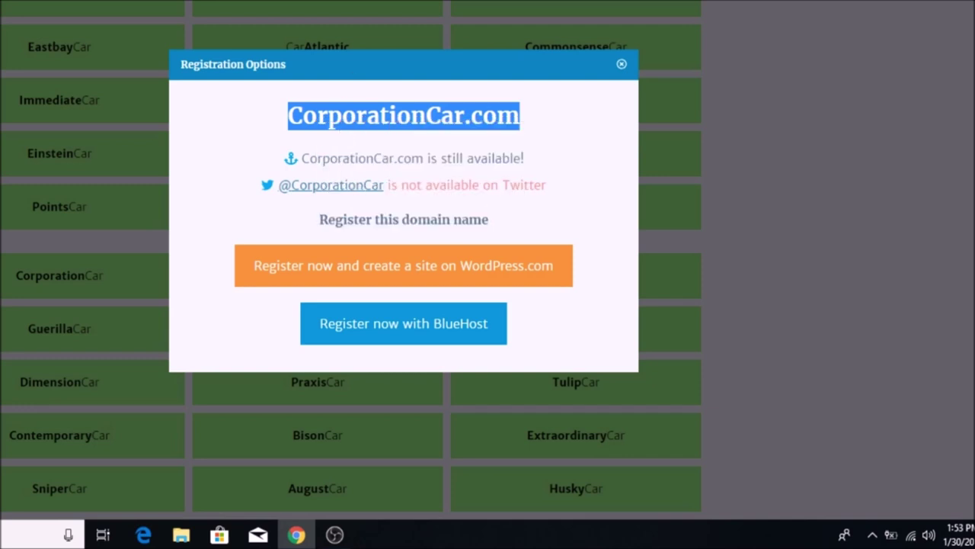
Switch to the GoDaddy domain appraisal page, replace the entered domain with the copied CorporationCar.com, and run its appraisal
click(358, 2)
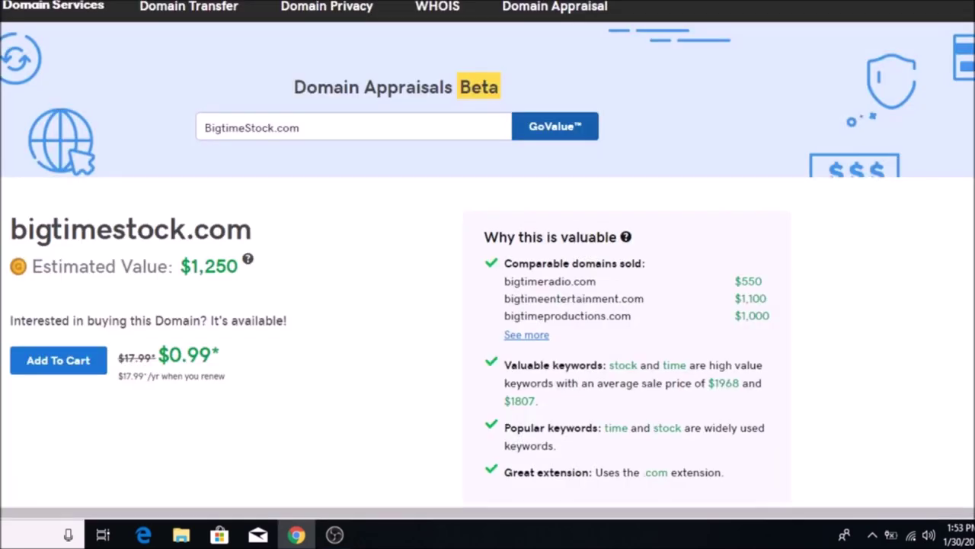
click(320, 127)
key(BackSpace)
key(BackSpace)
key(BackSpace)
key(BackSpace)
key(BackSpace)
key(BackSpace)
key(BackSpace)
key(BackSpace)
key(BackSpace)
key(BackSpace)
key(BackSpace)
key(BackSpace)
key(BackSpace)
key(BackSpace)
key(BackSpace)
key(BackSpace)
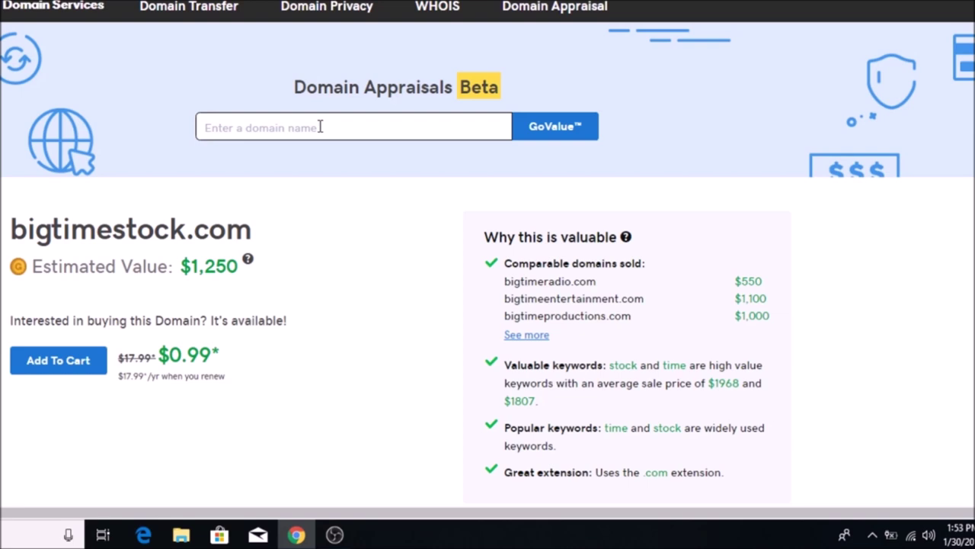
right_click(232, 131)
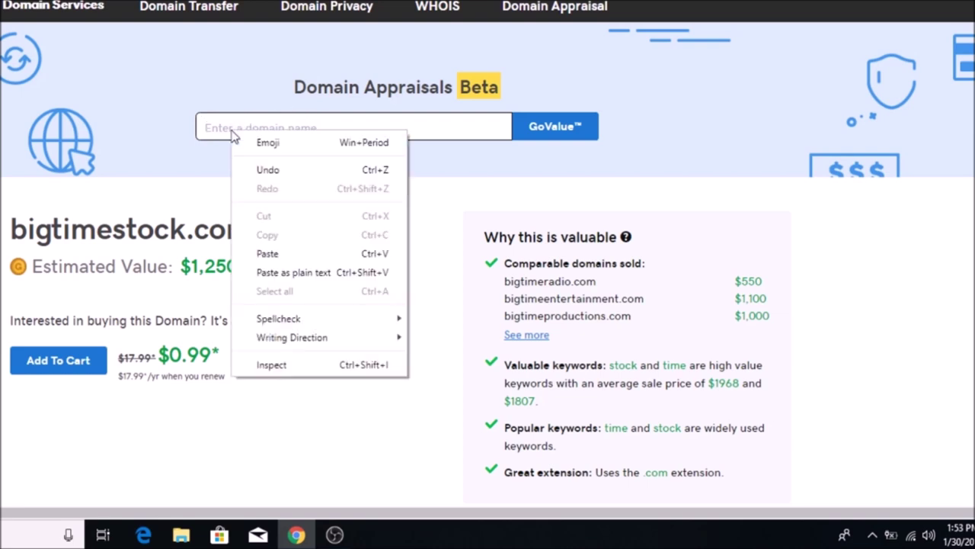
click(263, 252)
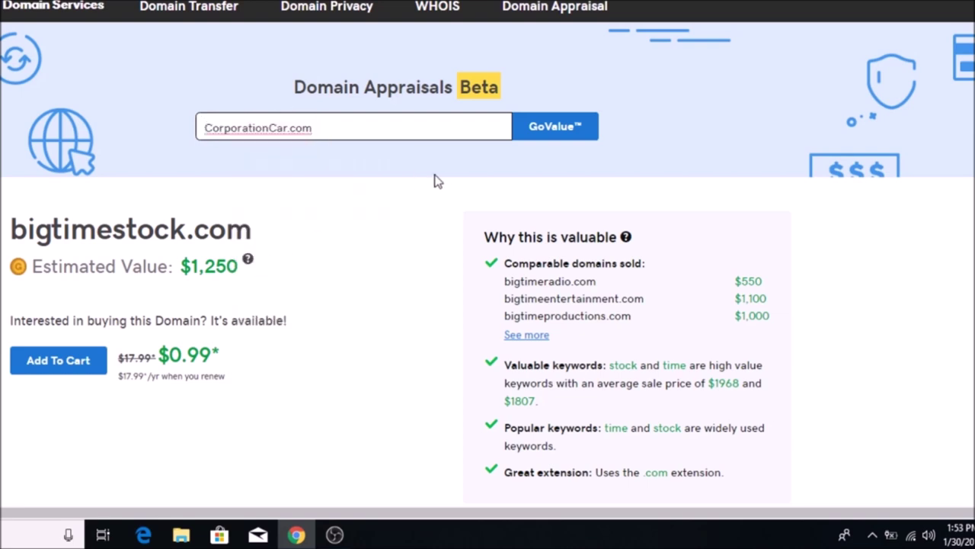
click(528, 139)
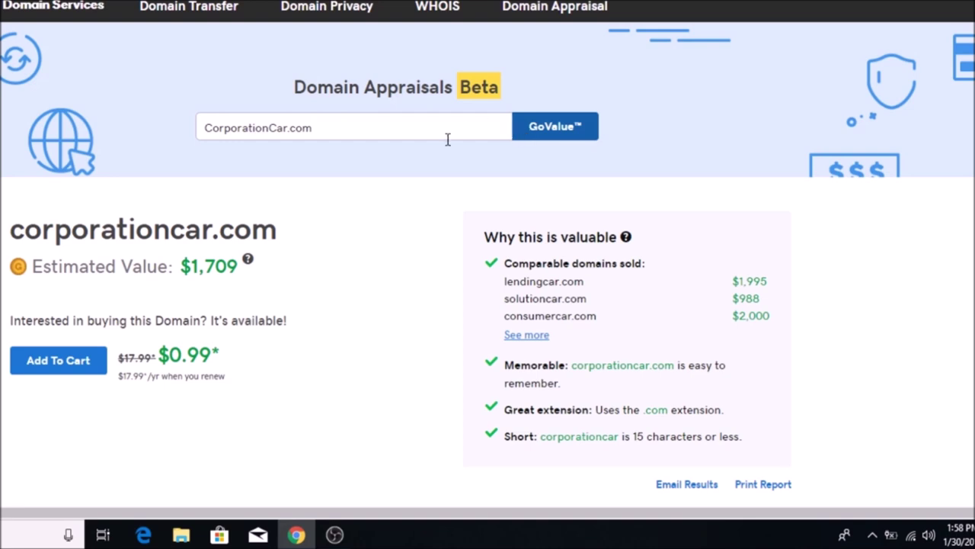
Clear CorporationCar.com from the domain appraisal field
click(331, 130)
key(BackSpace)
key(BackSpace)
key(BackSpace)
key(BackSpace)
key(BackSpace)
key(BackSpace)
key(BackSpace)
key(BackSpace)
key(BackSpace)
key(BackSpace)
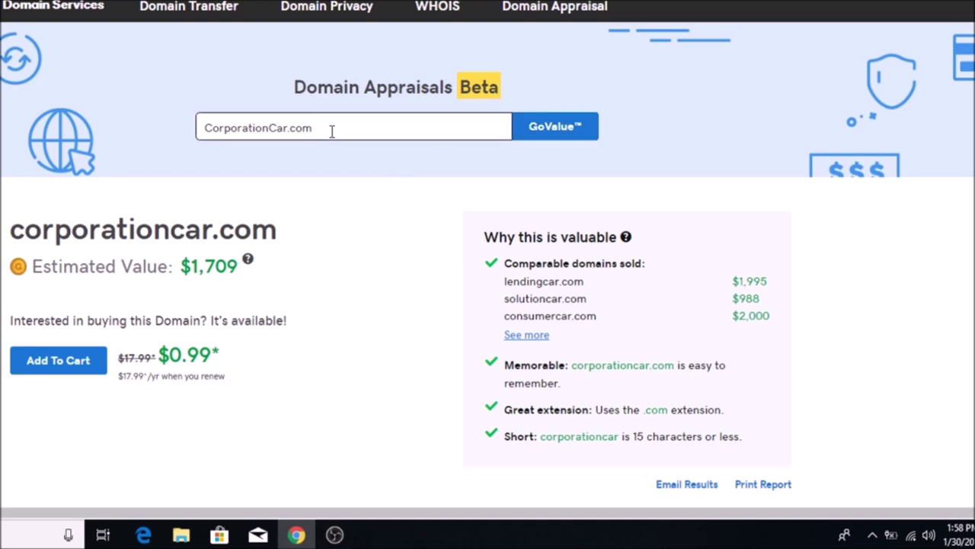
key(BackSpace)
key(BackSpace)
key(BackSpace)
key(BackSpace)
key(BackSpace)
key(BackSpace)
key(BackSpace)
key(BackSpace)
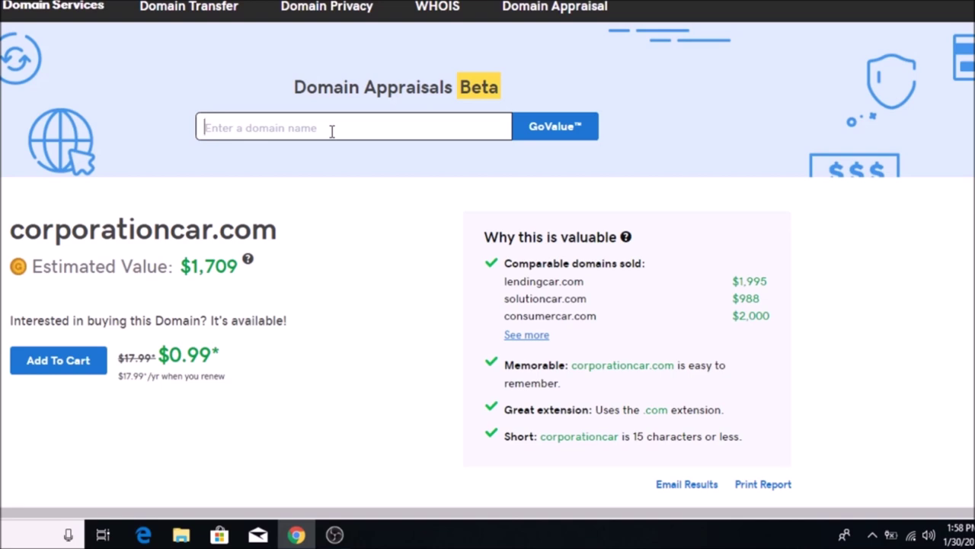
text(t)
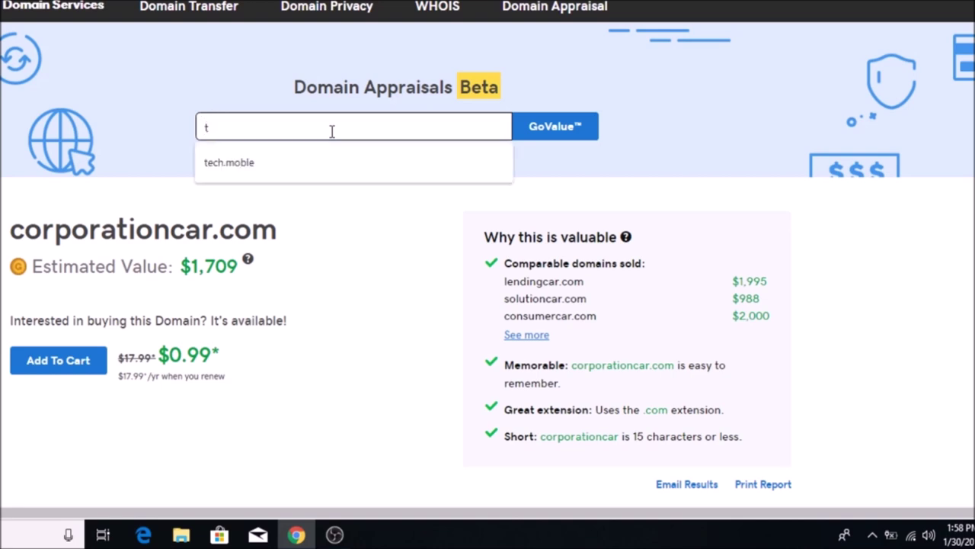
text(rck)
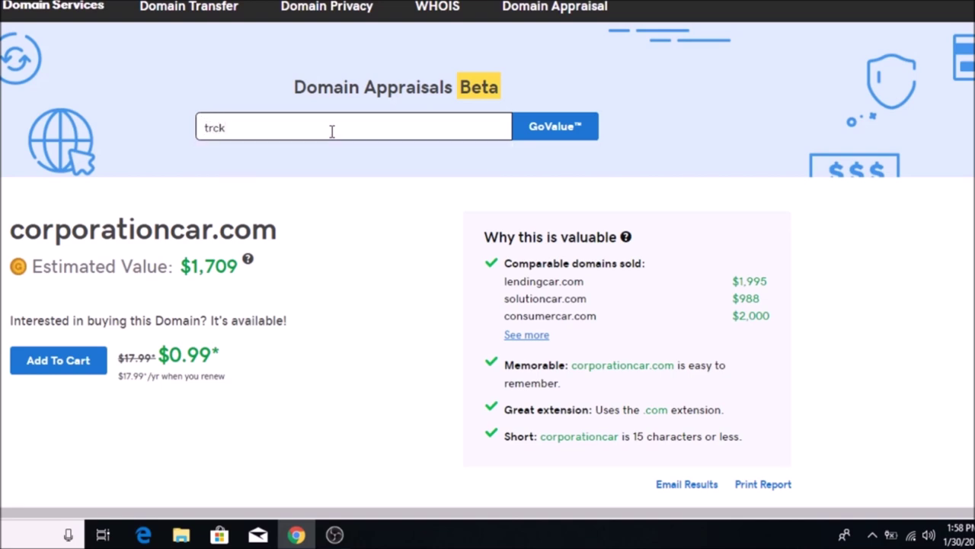
key(BackSpace)
key(BackSpace)
key(BackSpace)
key(BackSpace)
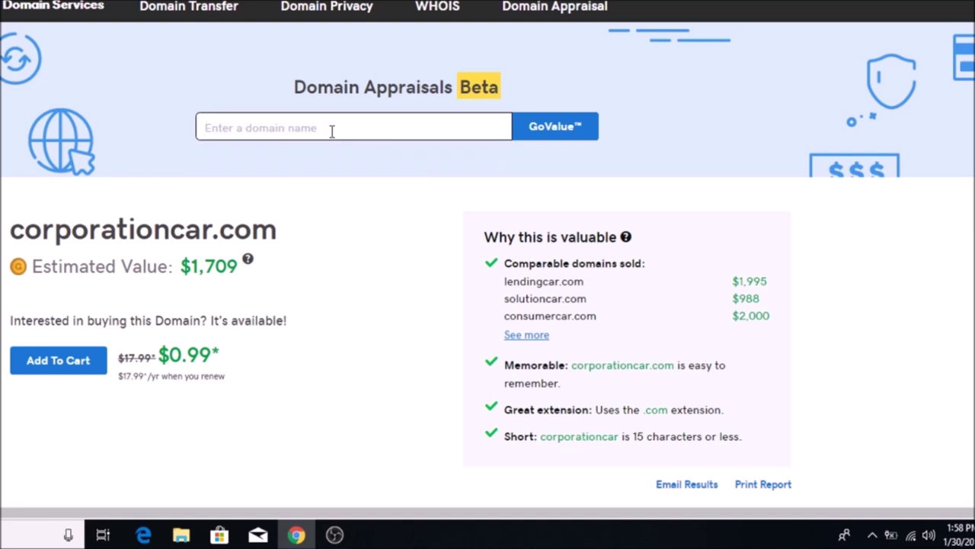
Enter "truck" as the domain name and run its value appraisal
text(tr)
text(u)
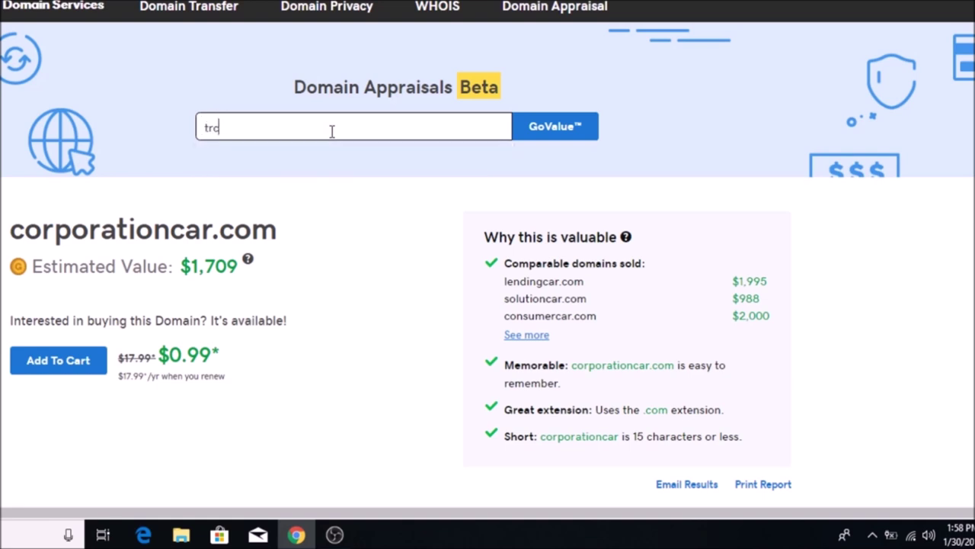
key(BackSpace)
text(uck)
click(541, 131)
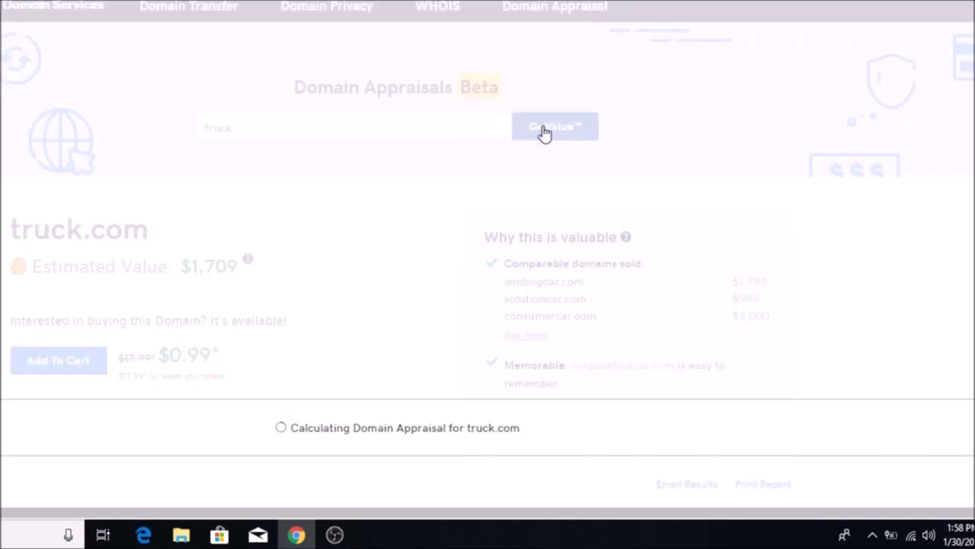